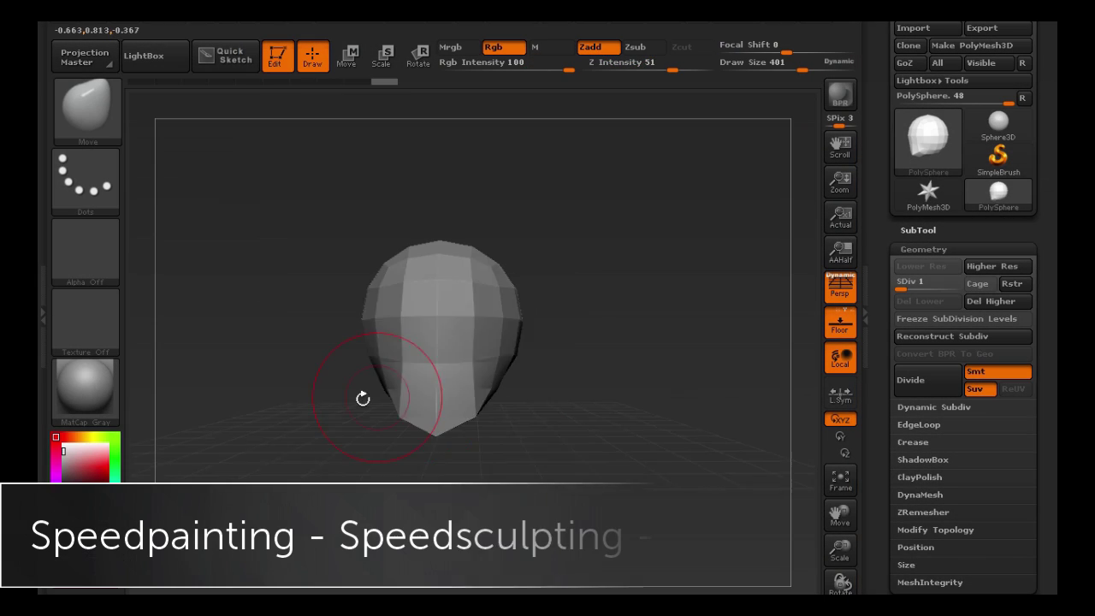
Subdivide the egg-shaped PolySphere head one level and orbit it to a frontal view.
drag(363, 399, 856, 215)
key(ctrl+d)
drag(801, 69, 781, 70)
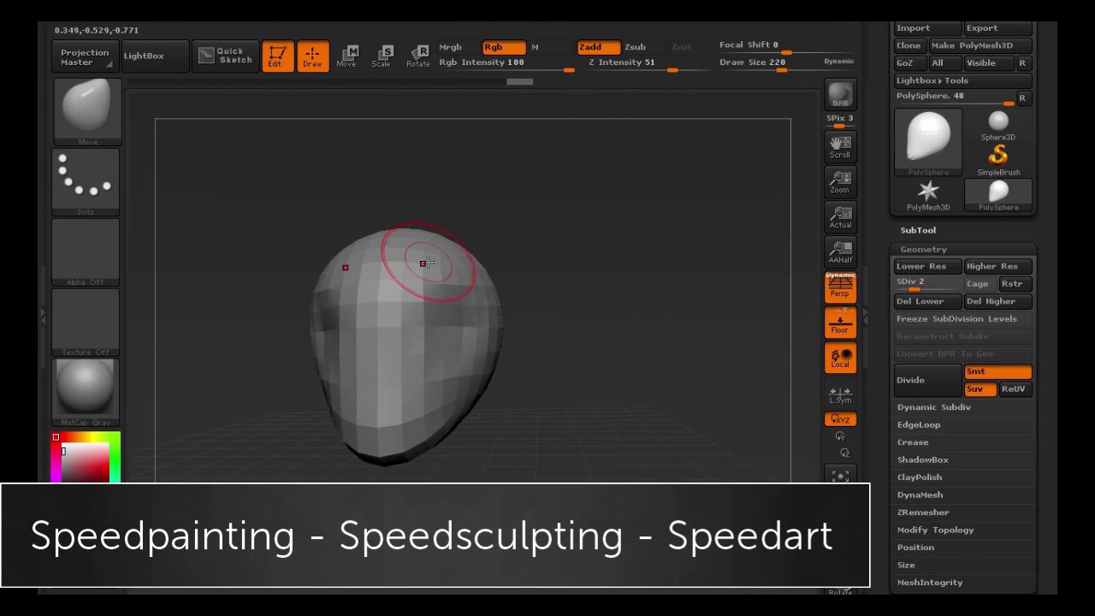
mouse_move(425, 263)
mouse_down()
mouse_move(584, 442)
mouse_move(601, 435)
mouse_up()
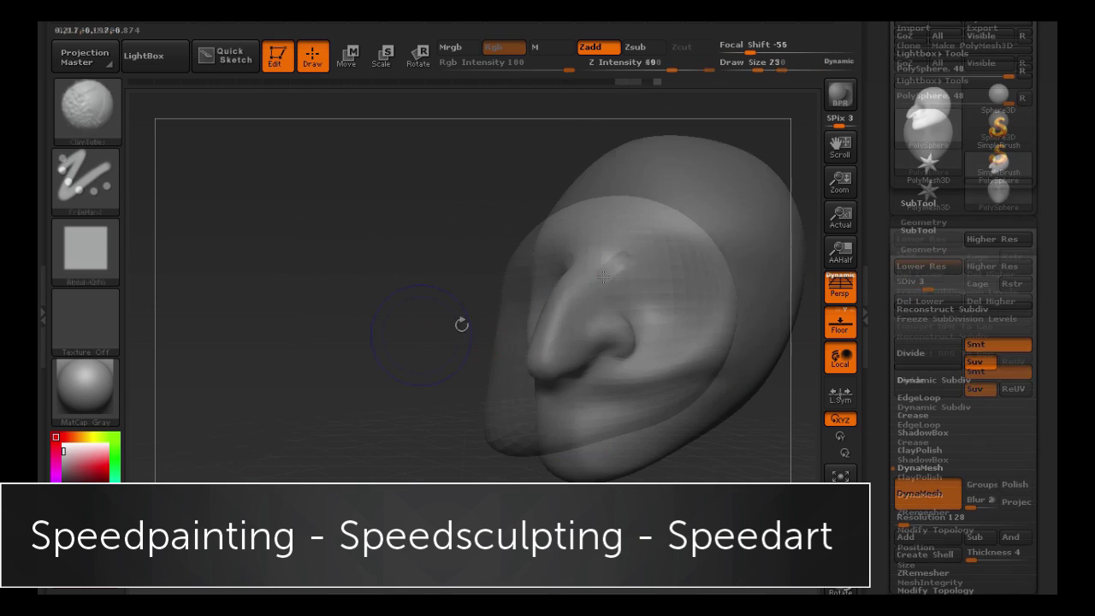
drag(603, 276, 479, 283)
Switch sculpting brushes, then append a Cube3D subtool and draw a transpose line on the lower sphere.
click(85, 109)
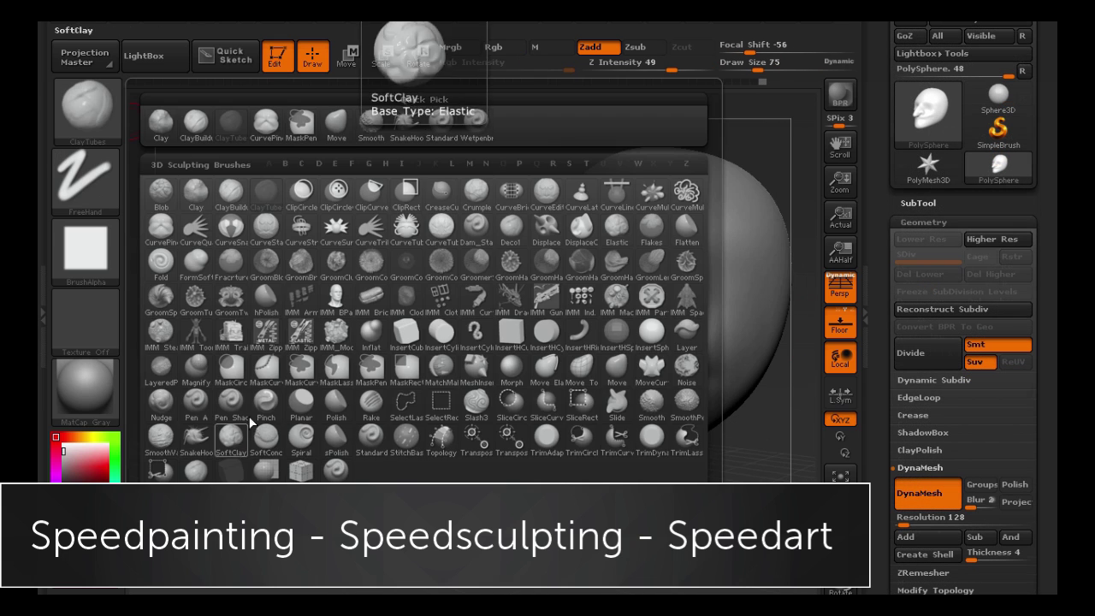
click(266, 296)
mouse_move(270, 254)
mouse_down()
mouse_move(172, 157)
mouse_move(526, 416)
mouse_move(465, 448)
mouse_up()
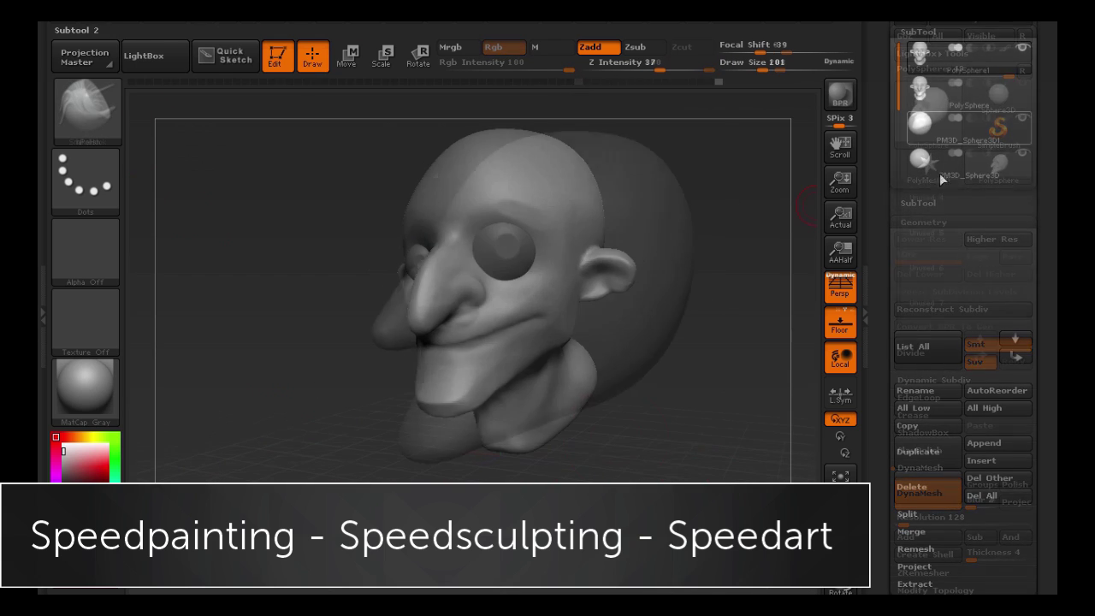
click(349, 68)
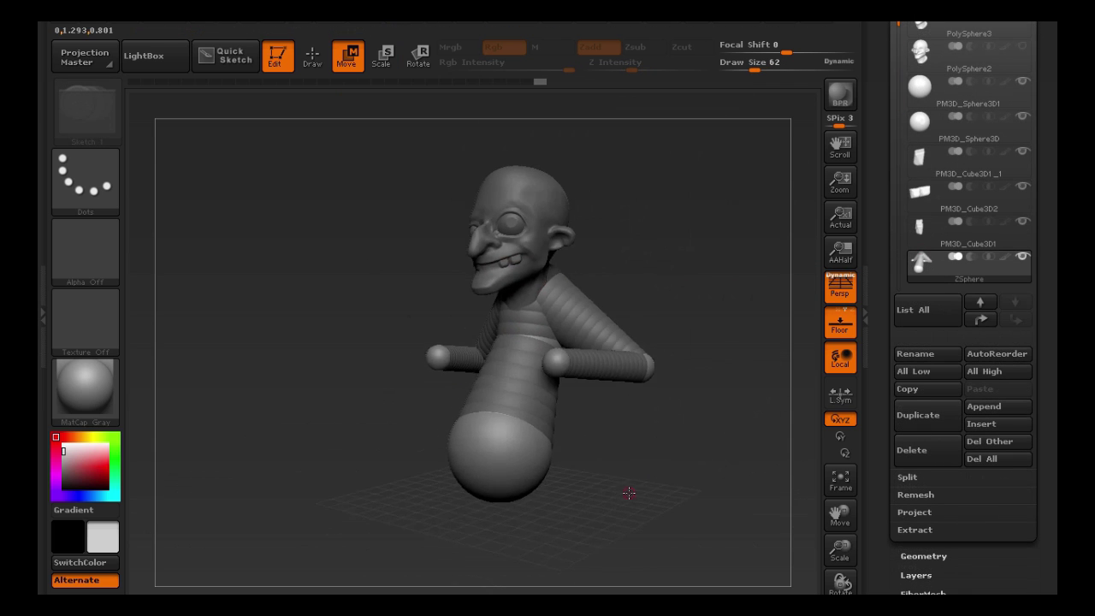
drag(529, 323, 463, 419)
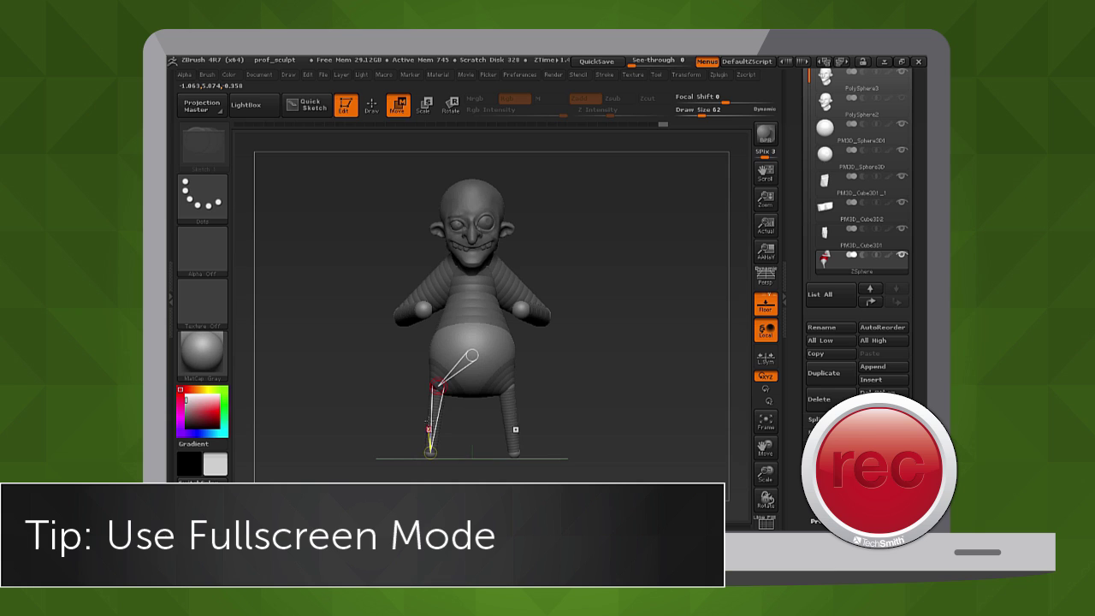
Scale the left leg ZSphere chain thinner with a transpose Scale line.
click(423, 108)
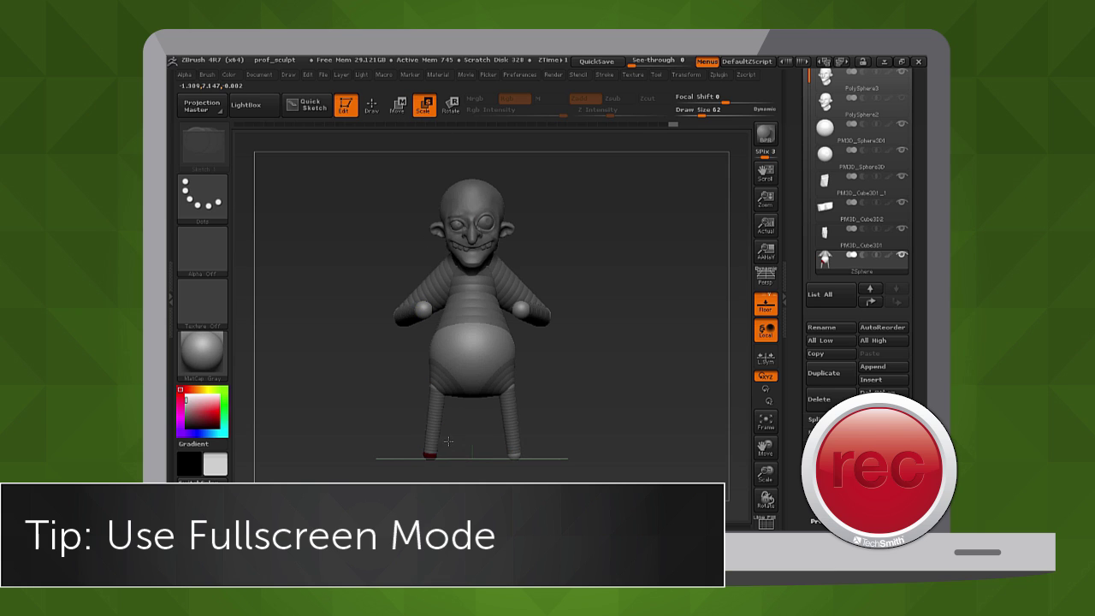
drag(428, 464, 436, 403)
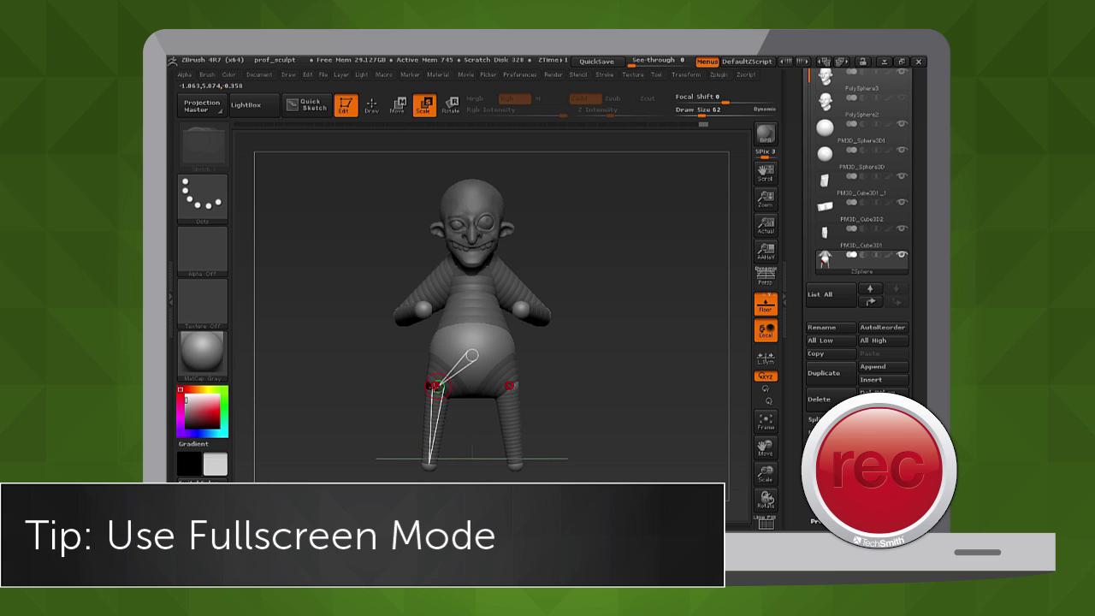
drag(427, 419, 376, 415)
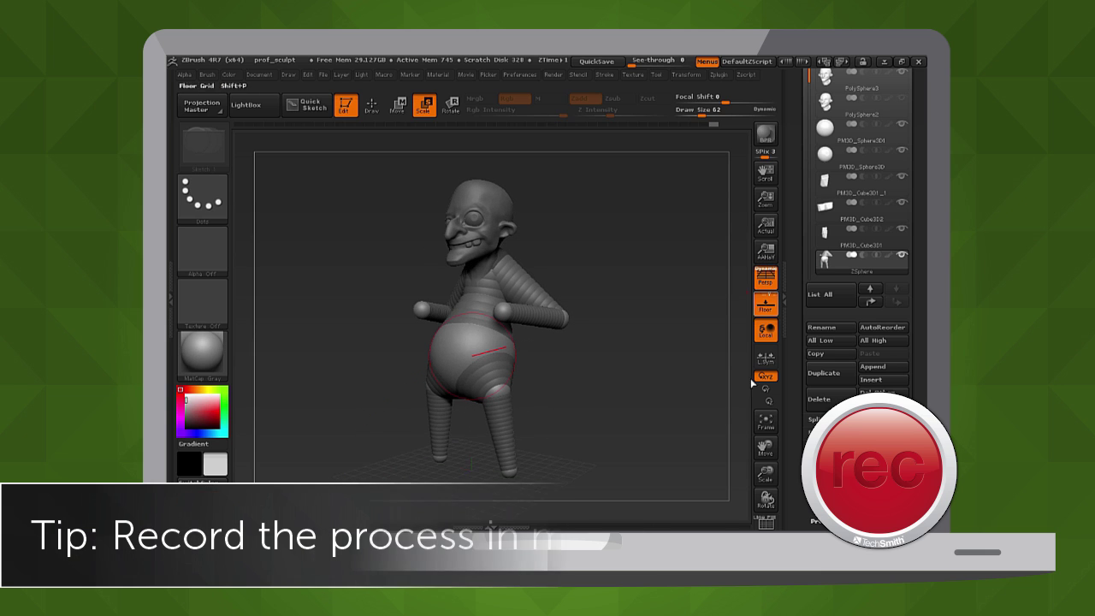
Turn on perspective and use transpose Move lines to shift the right leg and hips slightly.
mouse_move(435, 447)
mouse_down()
mouse_move(356, 397)
mouse_move(377, 230)
mouse_up()
key(p)
click(398, 106)
drag(599, 368, 573, 367)
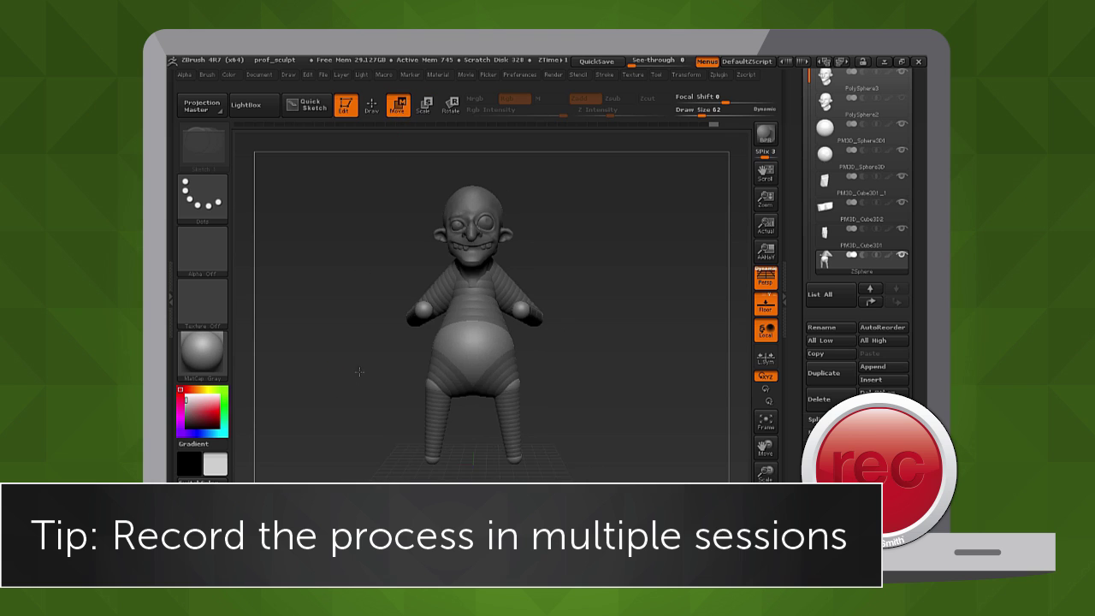
drag(503, 396, 514, 460)
mouse_move(442, 384)
mouse_down()
mouse_move(504, 384)
mouse_move(496, 373)
mouse_move(501, 452)
mouse_up()
mouse_move(547, 385)
mouse_down()
mouse_move(359, 379)
mouse_move(402, 384)
mouse_move(483, 312)
mouse_move(485, 324)
mouse_up()
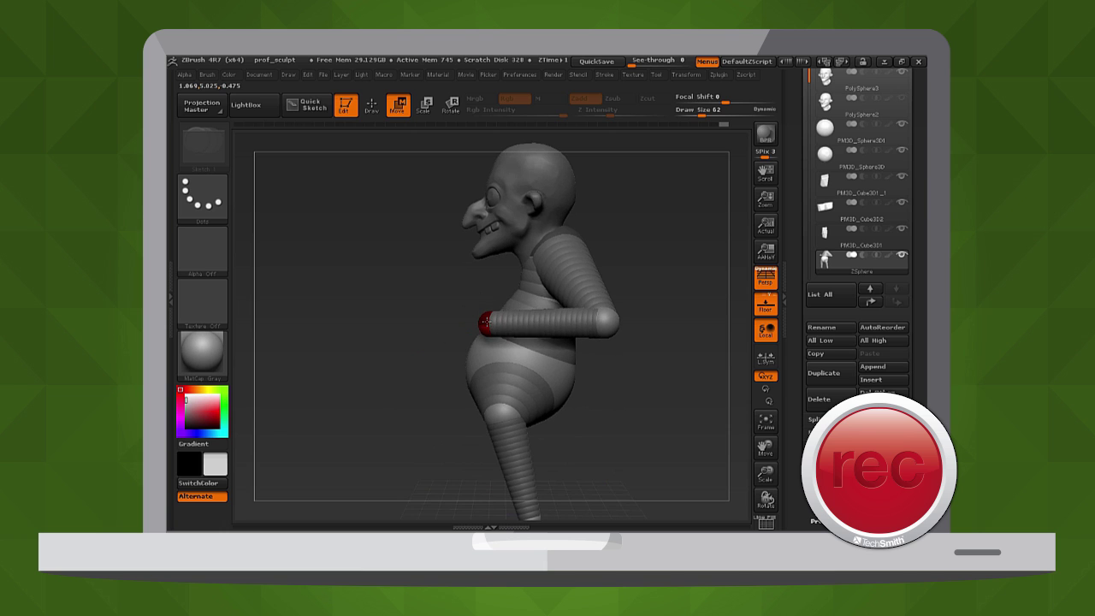
drag(403, 359, 451, 343)
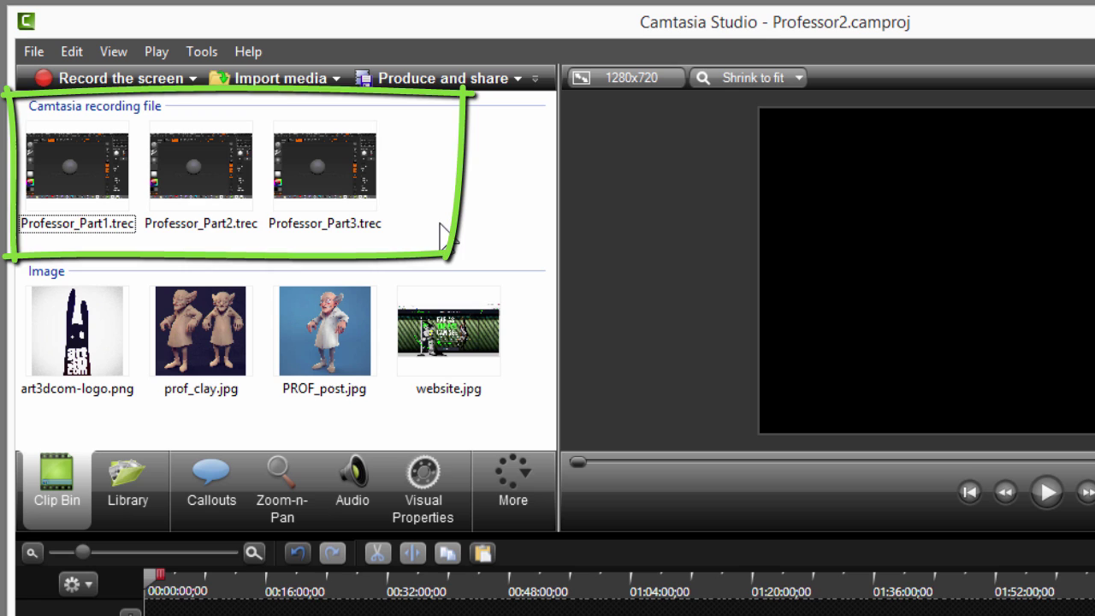
Drag Professor_Part1–3.trec from the Clip Bin onto Track 1.
mouse_move(426, 212)
mouse_down()
mouse_move(79, 171)
mouse_move(109, 567)
mouse_up()
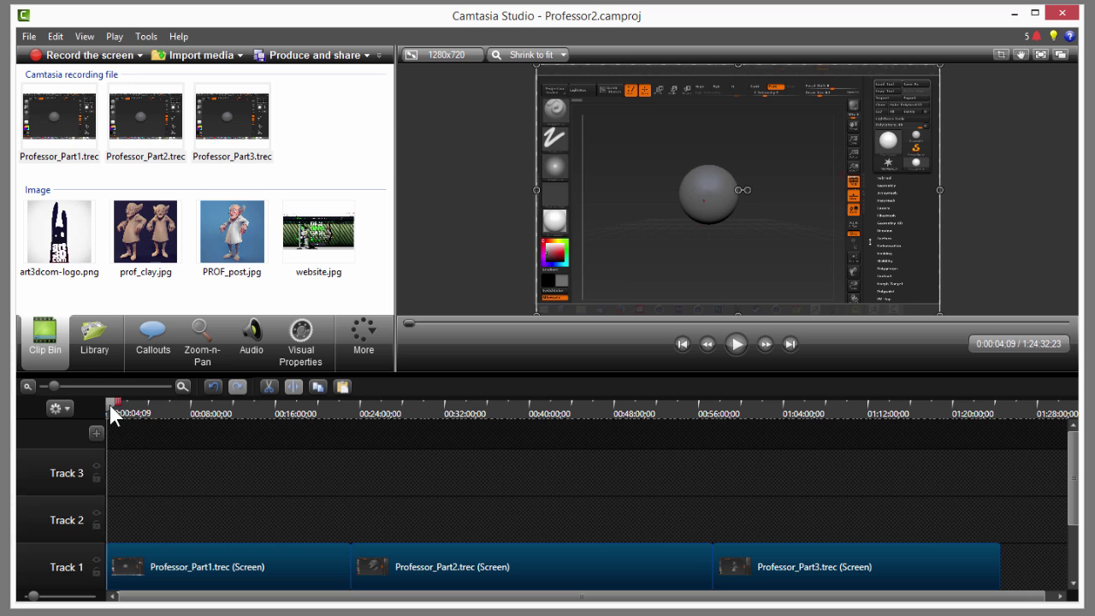
Mark and cut the 0:35:35–0:39:06 range from Professor_Part2, then scrub to review.
drag(109, 404, 530, 413)
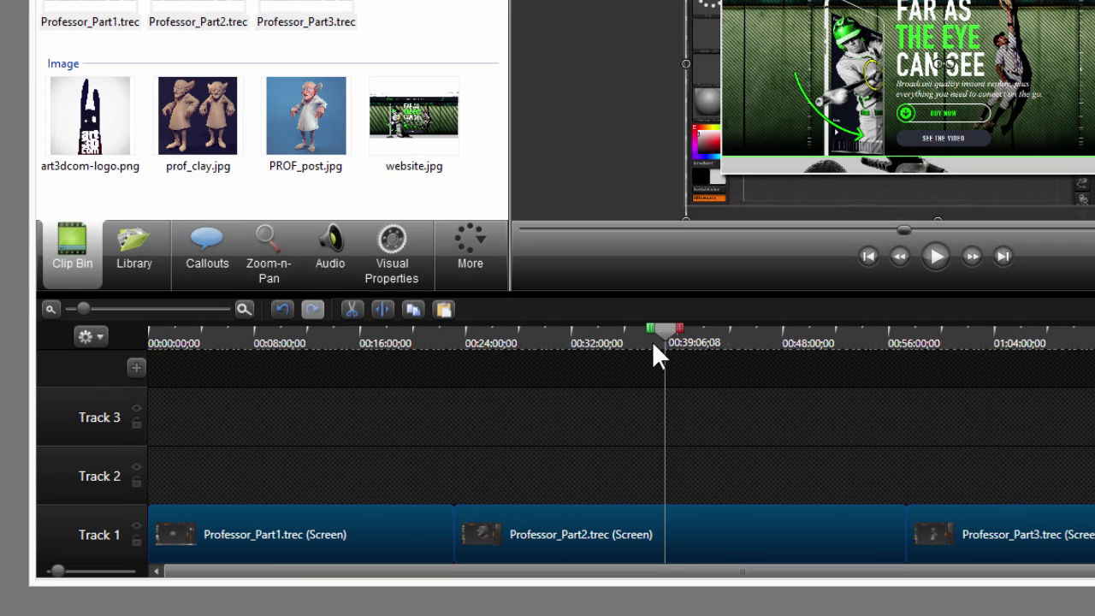
drag(650, 329, 600, 330)
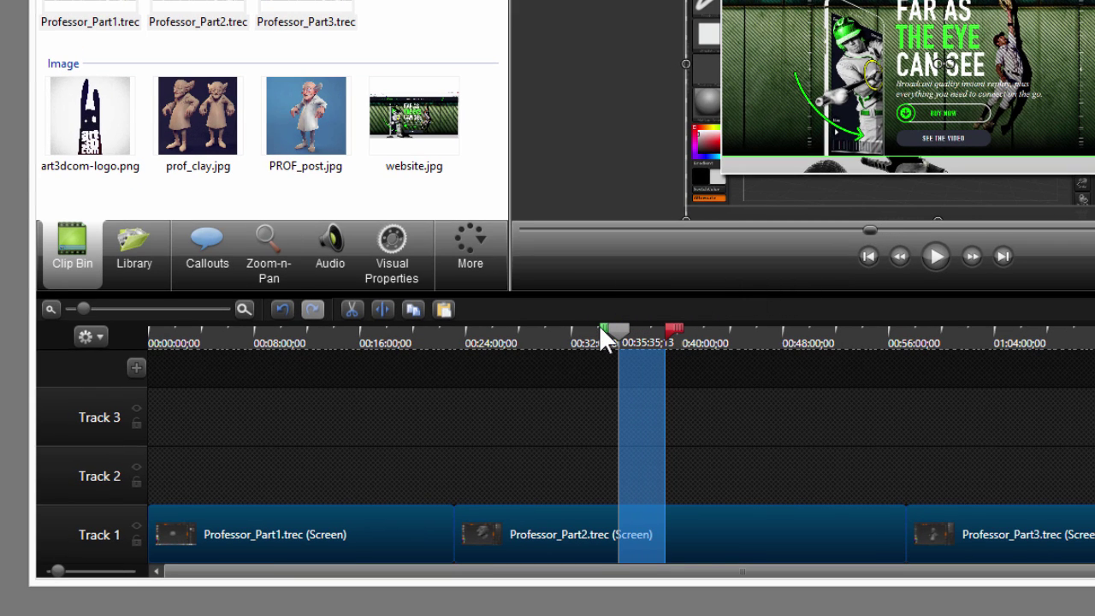
click(358, 308)
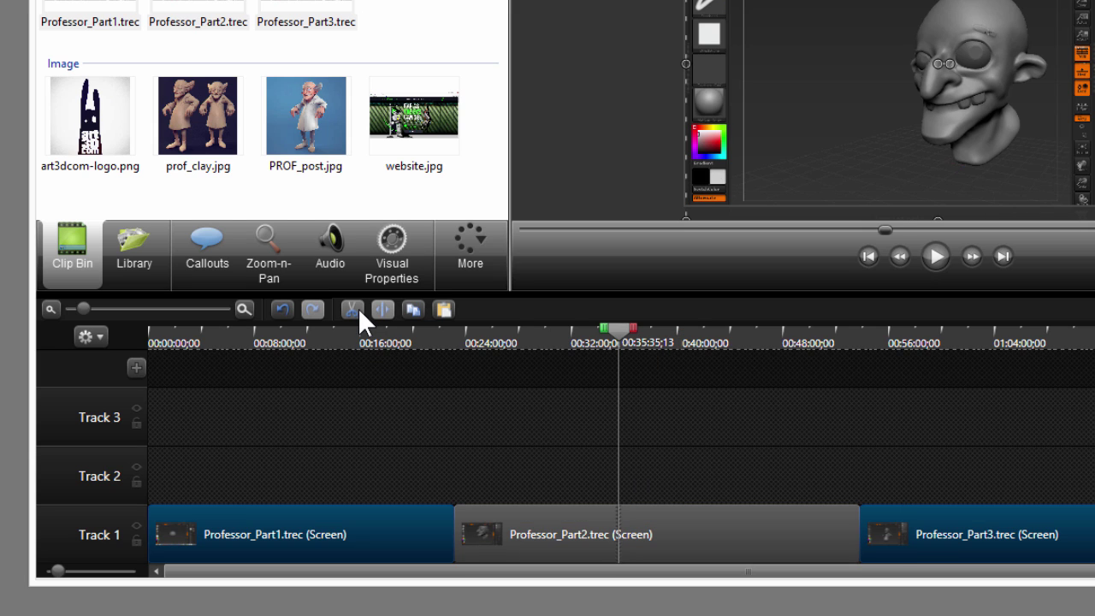
drag(598, 337, 930, 347)
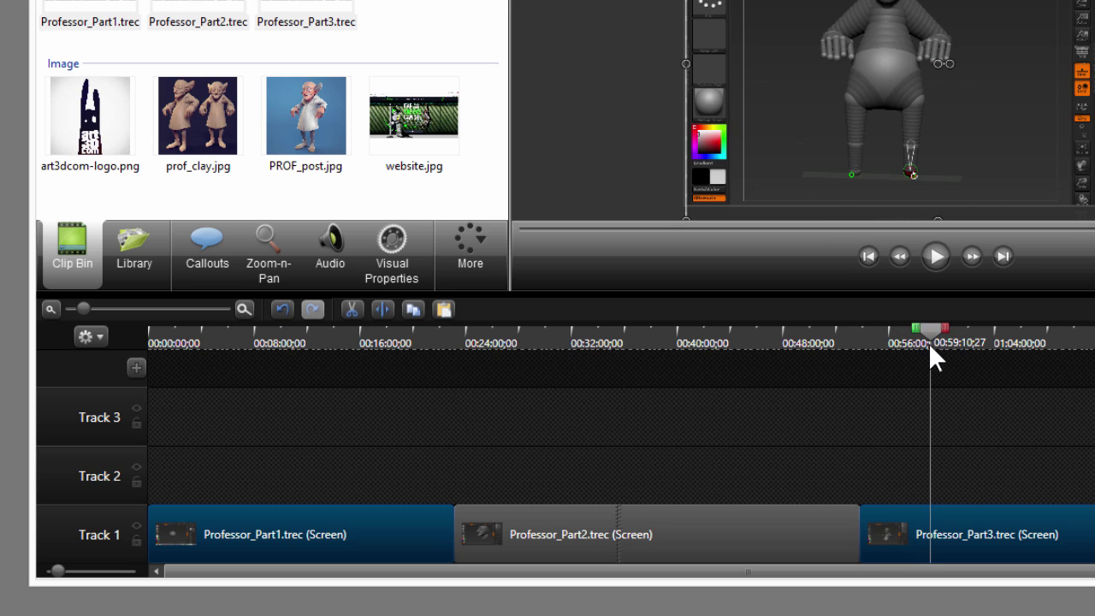
Set the clip speed of all three Track 1 clips to 900% of original.
drag(956, 462, 405, 527)
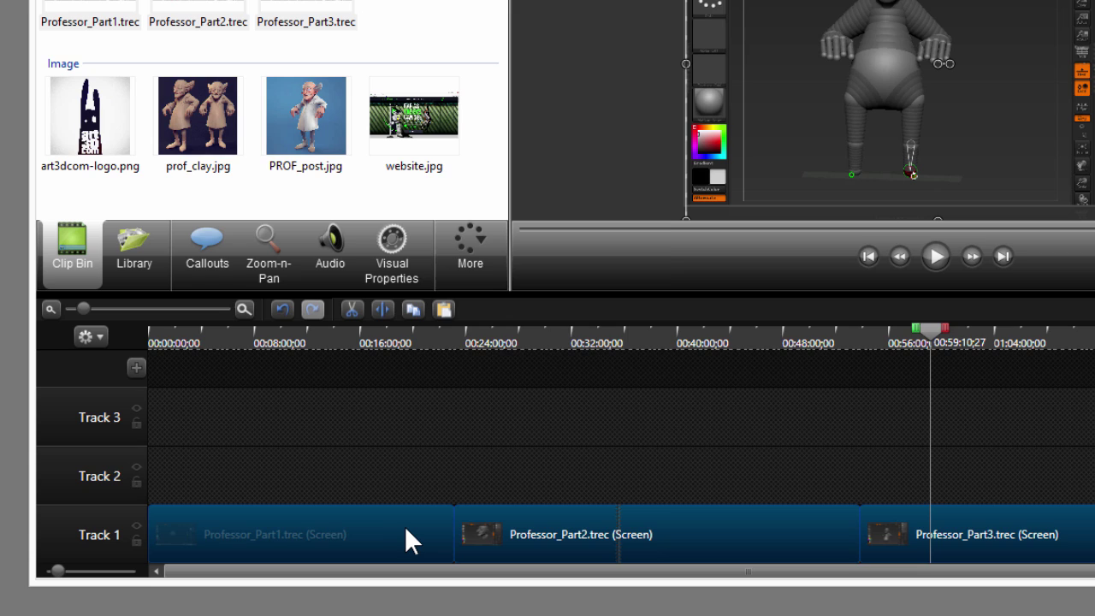
right_click(409, 516)
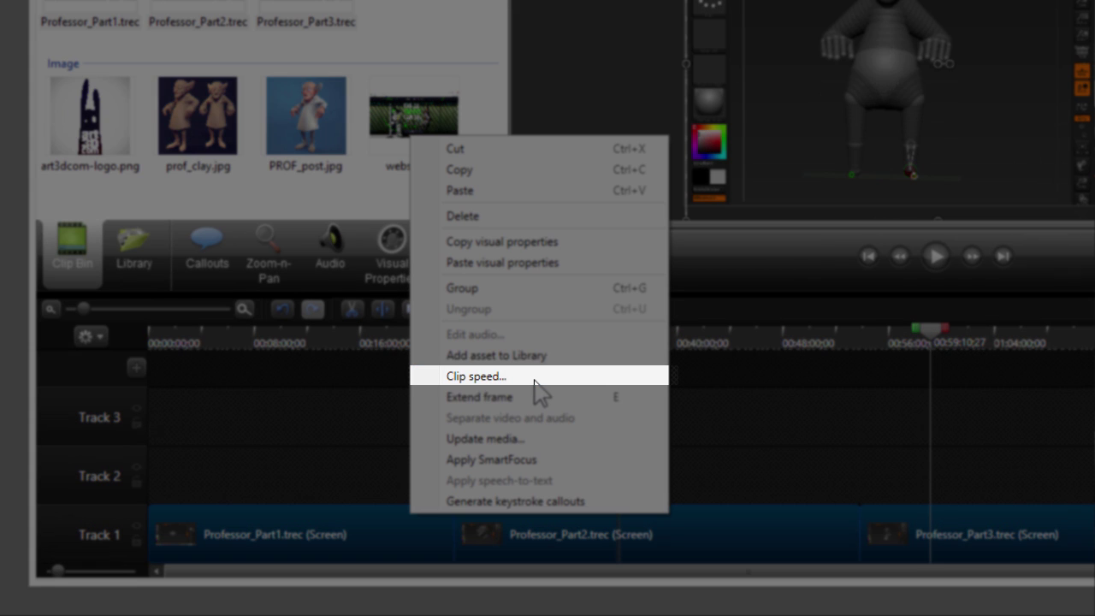
click(476, 376)
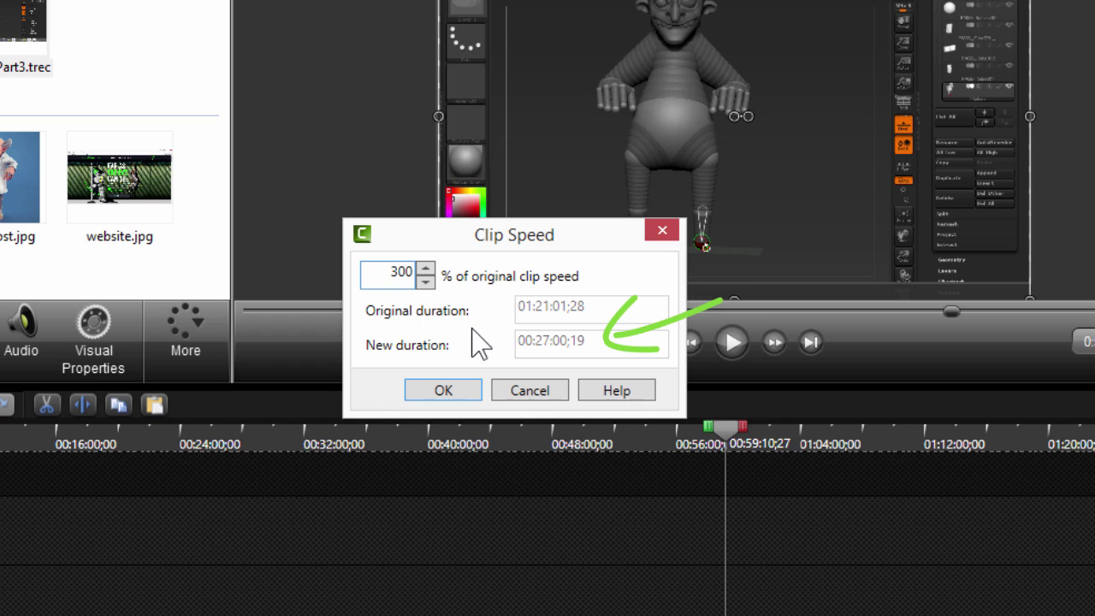
drag(414, 272, 374, 272)
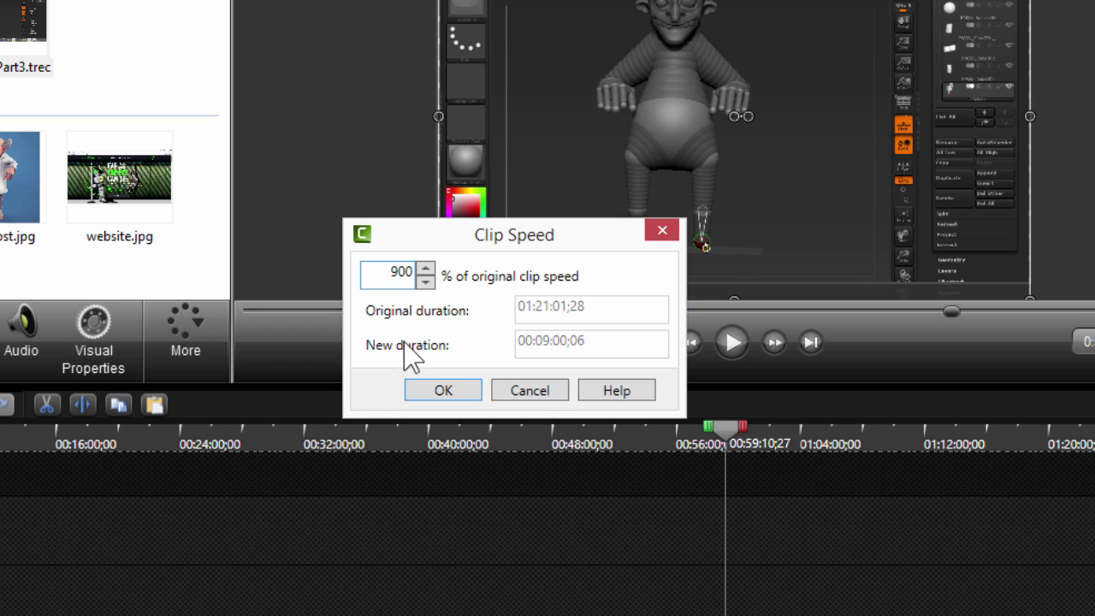
click(535, 377)
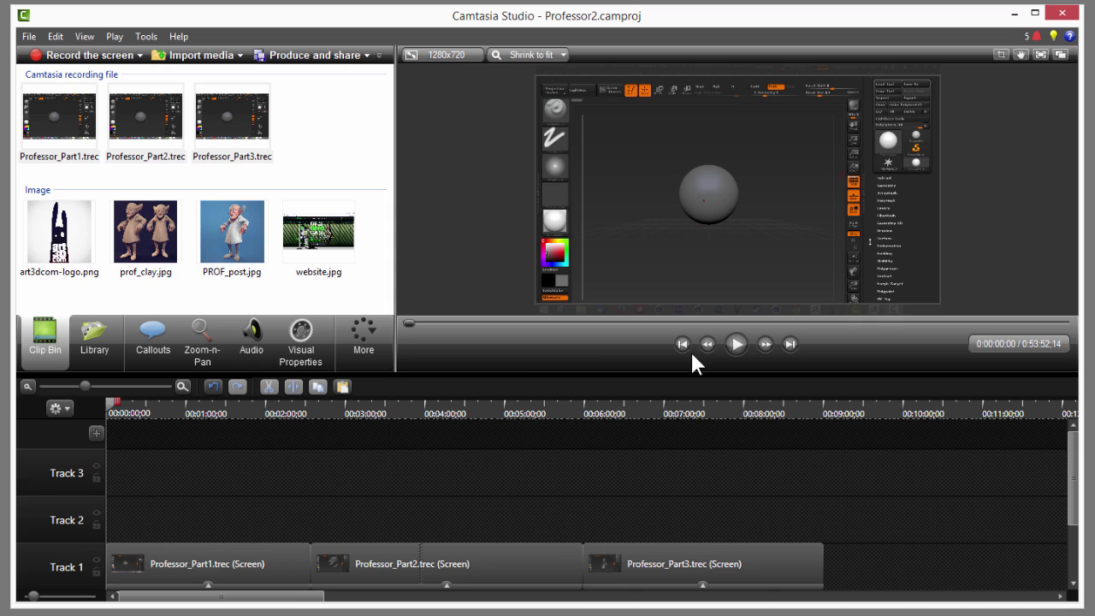
Preview the sped-up timeline, resuming playback from 0:04:51 in the second recording.
click(733, 344)
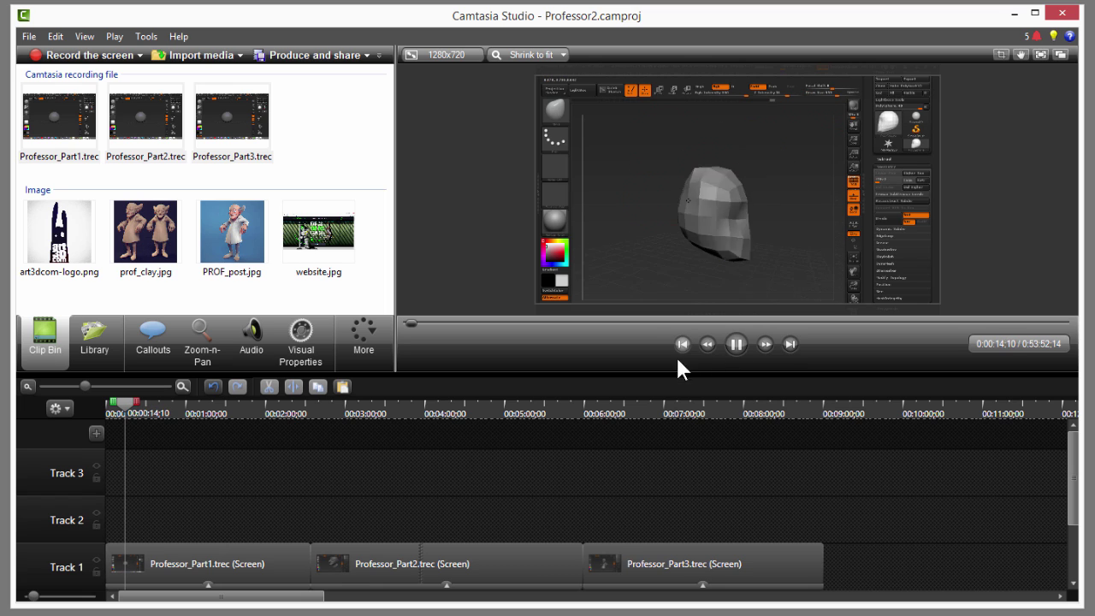
click(494, 415)
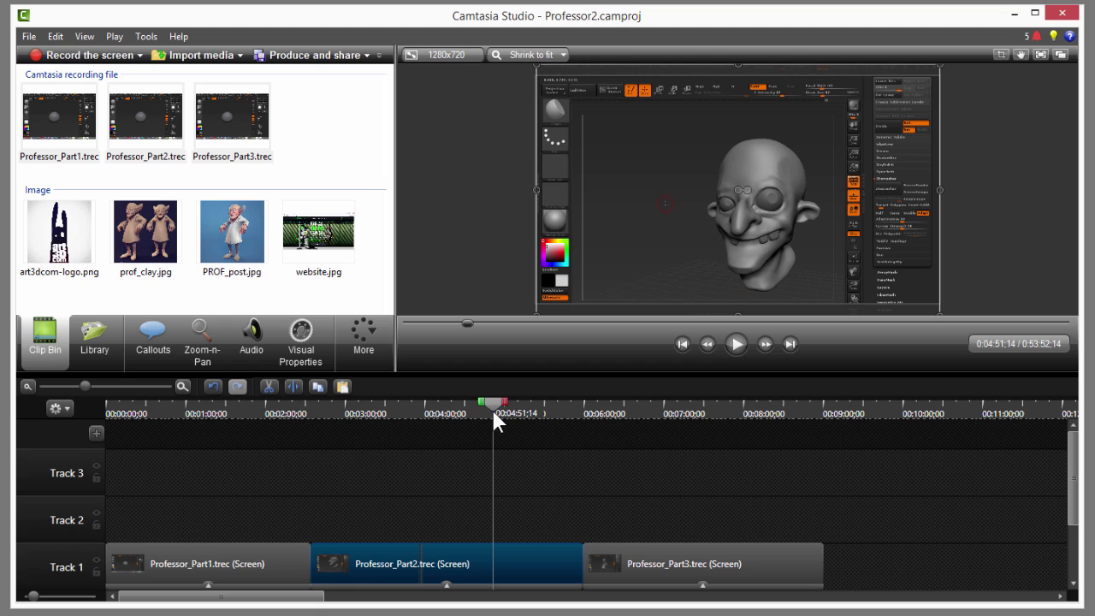
click(737, 344)
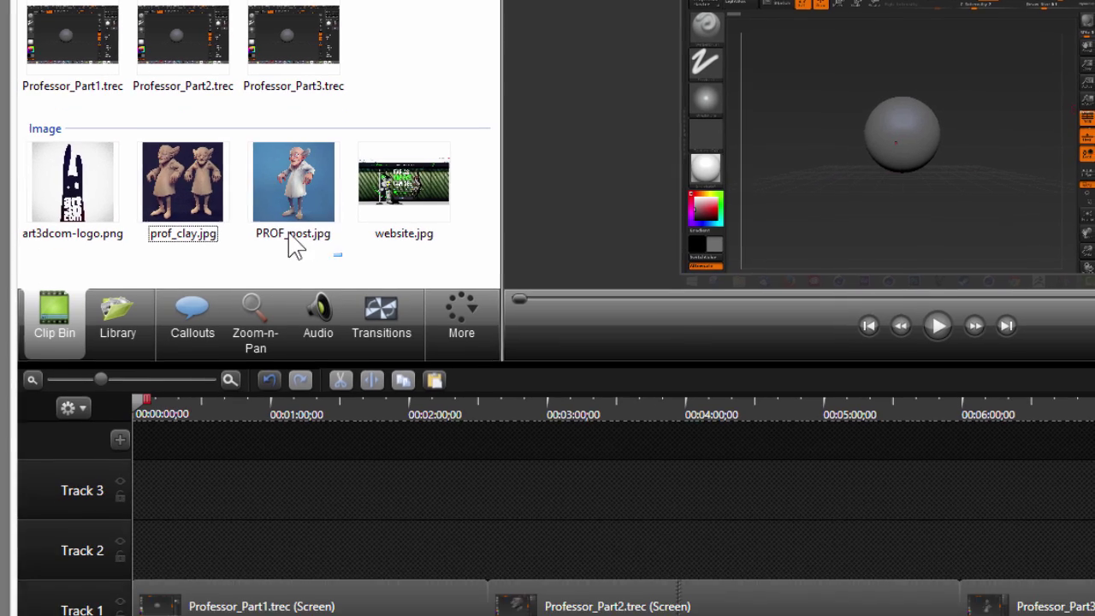
Drop prof_clay.jpg and PROF_post.jpg onto Track 2 and shorten the prof_clay clip.
shift+click(296, 343)
drag(190, 295, 178, 432)
drag(173, 260, 133, 513)
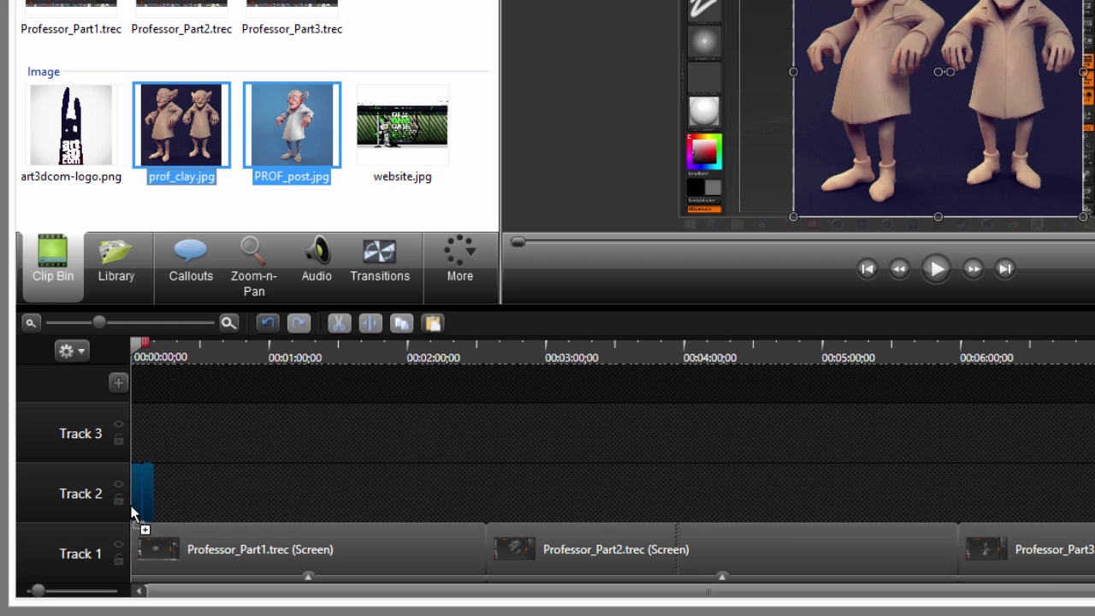
click(228, 323)
mouse_move(185, 494)
mouse_down()
mouse_move(158, 495)
mouse_move(183, 505)
mouse_up()
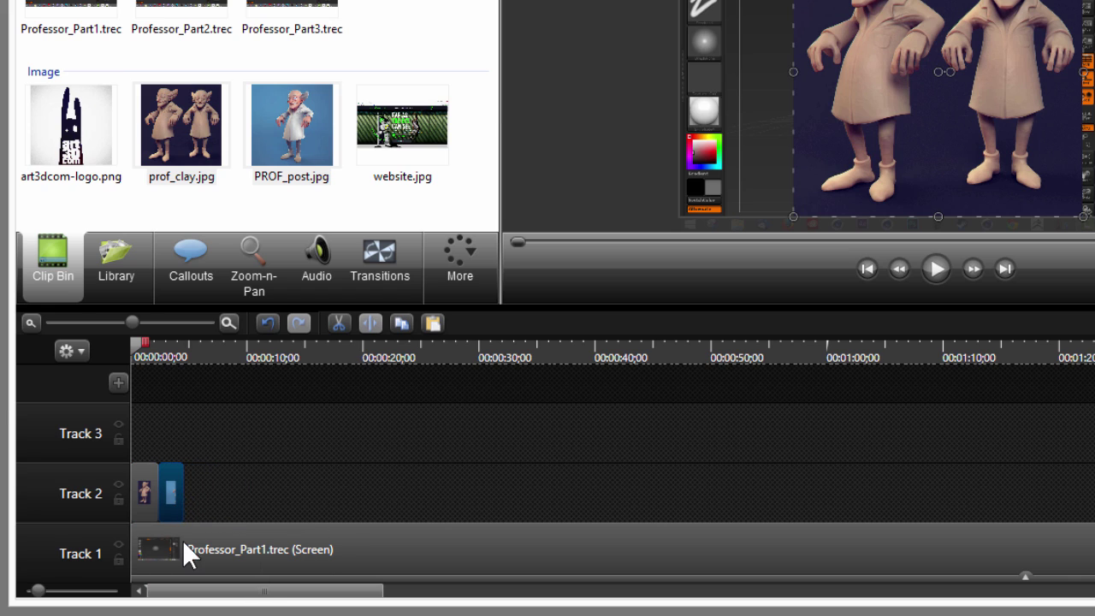
Shift the recordings right and move both image clips to the start of Track 1.
click(182, 542)
drag(168, 548, 216, 544)
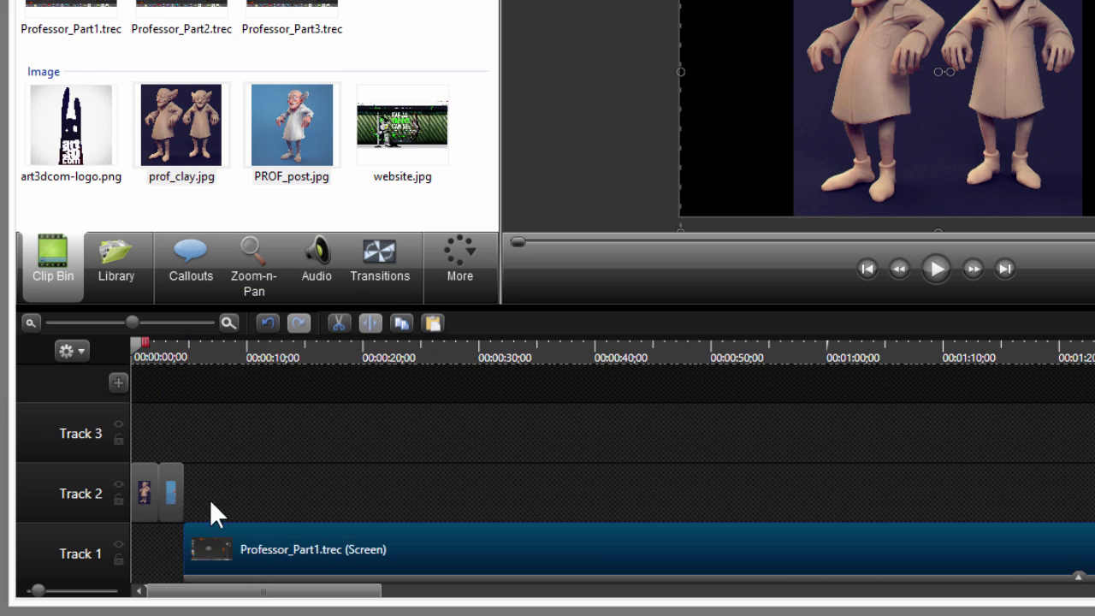
drag(211, 507, 142, 546)
click(31, 324)
click(32, 323)
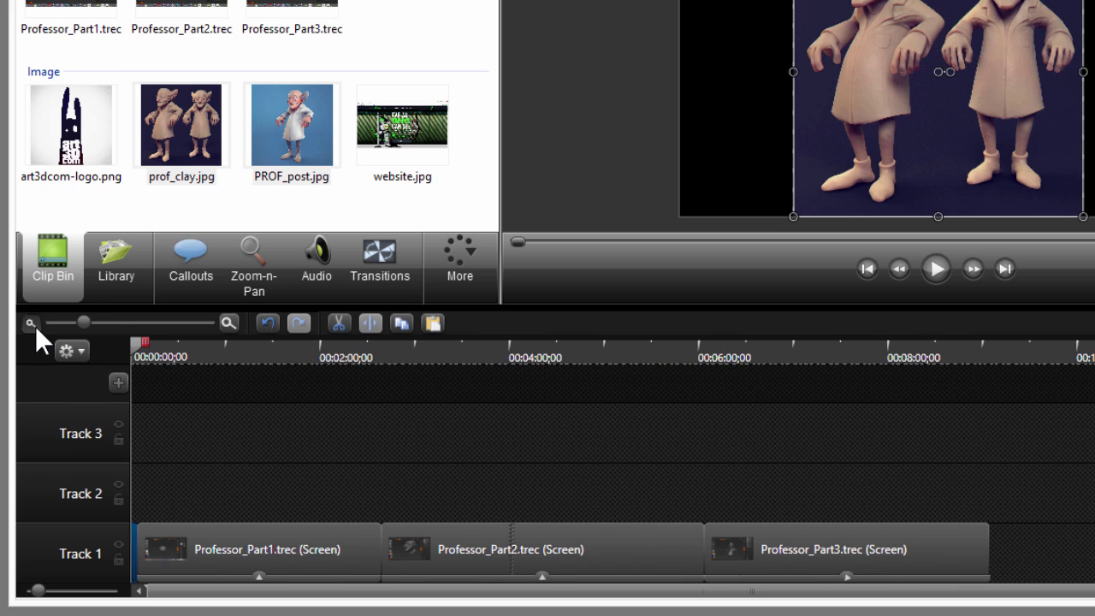
Place art3dcom-logo.png at Track 1's end, then add Fade to Professor_Part3 and Professor_Part1's start.
click(88, 153)
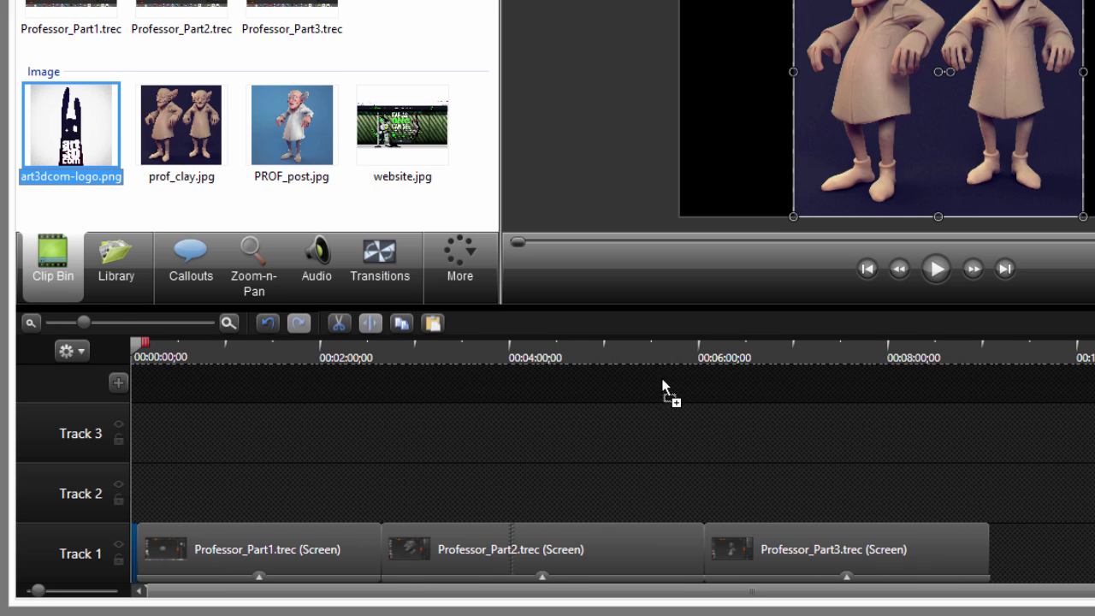
mouse_move(663, 387)
mouse_down()
mouse_move(1009, 531)
mouse_move(993, 562)
mouse_up()
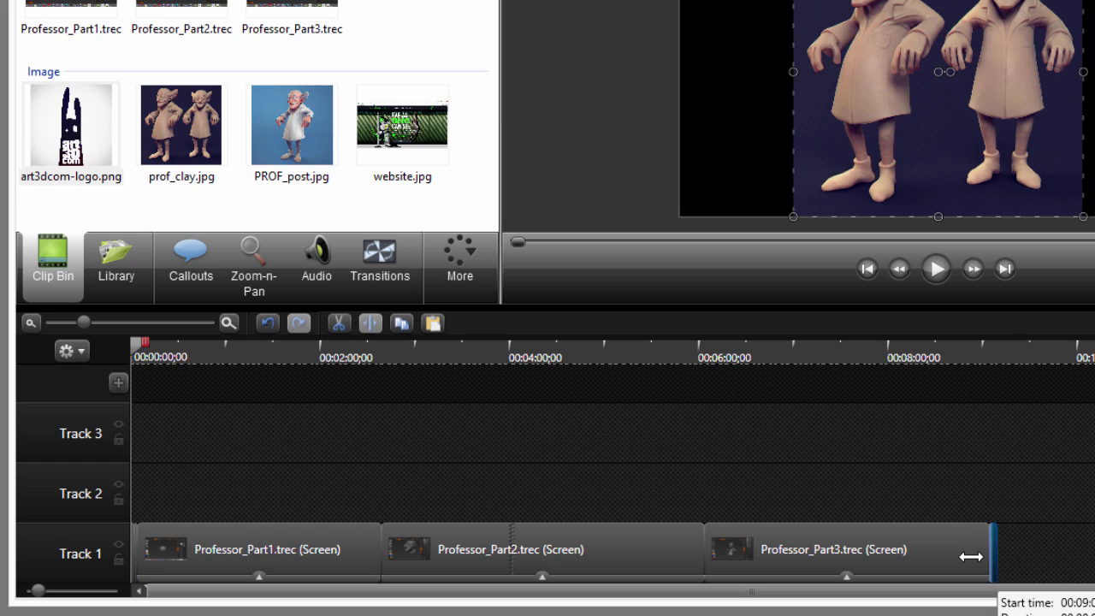
click(390, 280)
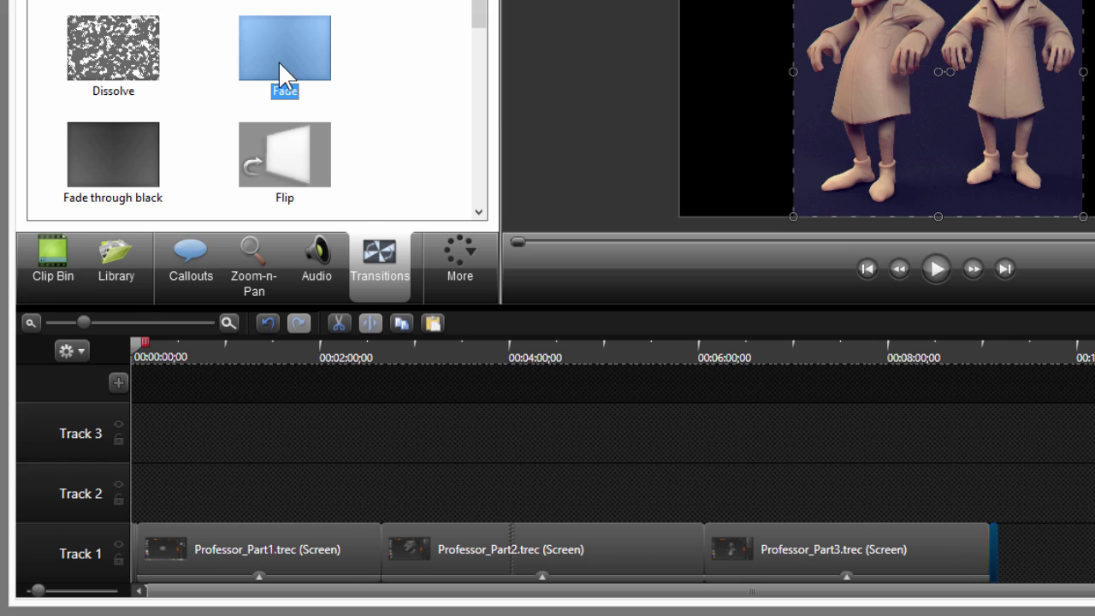
mouse_move(278, 61)
mouse_down()
mouse_move(949, 513)
mouse_move(931, 518)
mouse_up()
drag(287, 81, 143, 572)
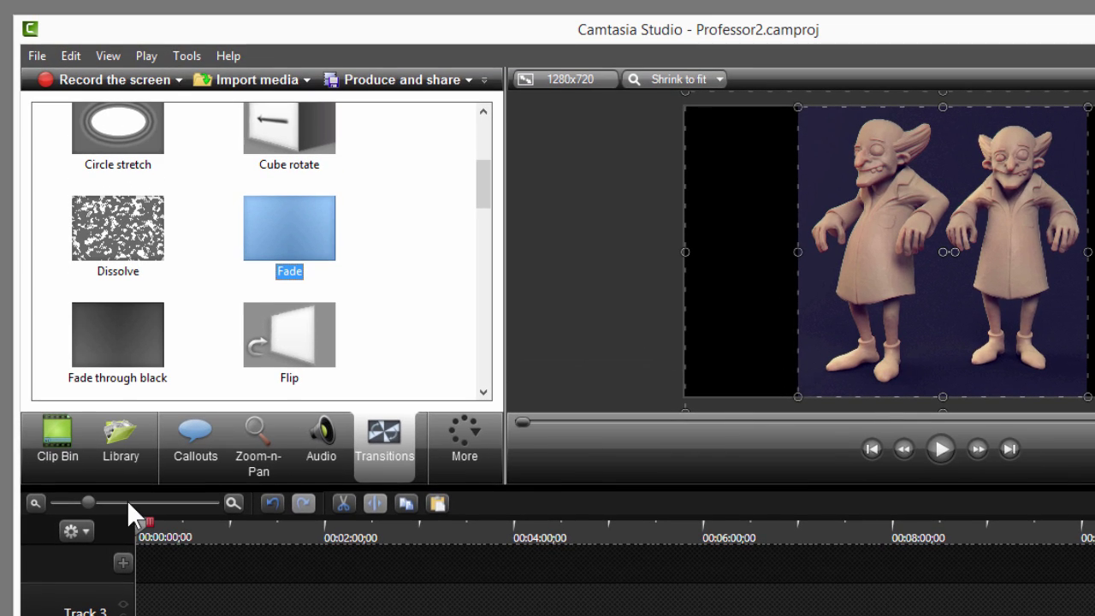
Add Sledge Hammer Full Length music to Tracks 2 and 3, trimmed to meet at 4:48;23.
click(126, 462)
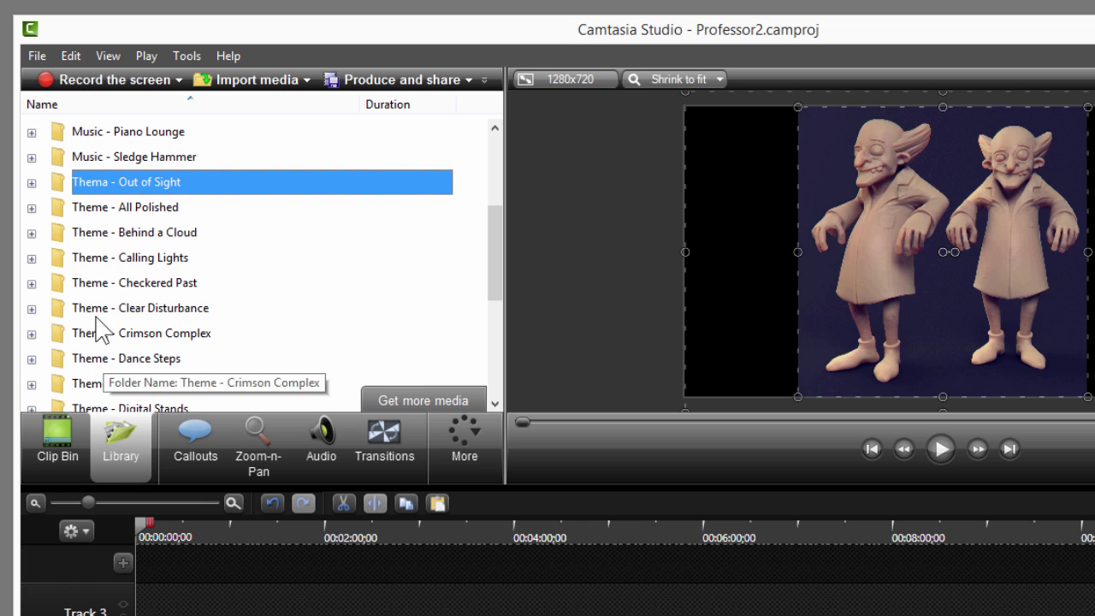
click(32, 158)
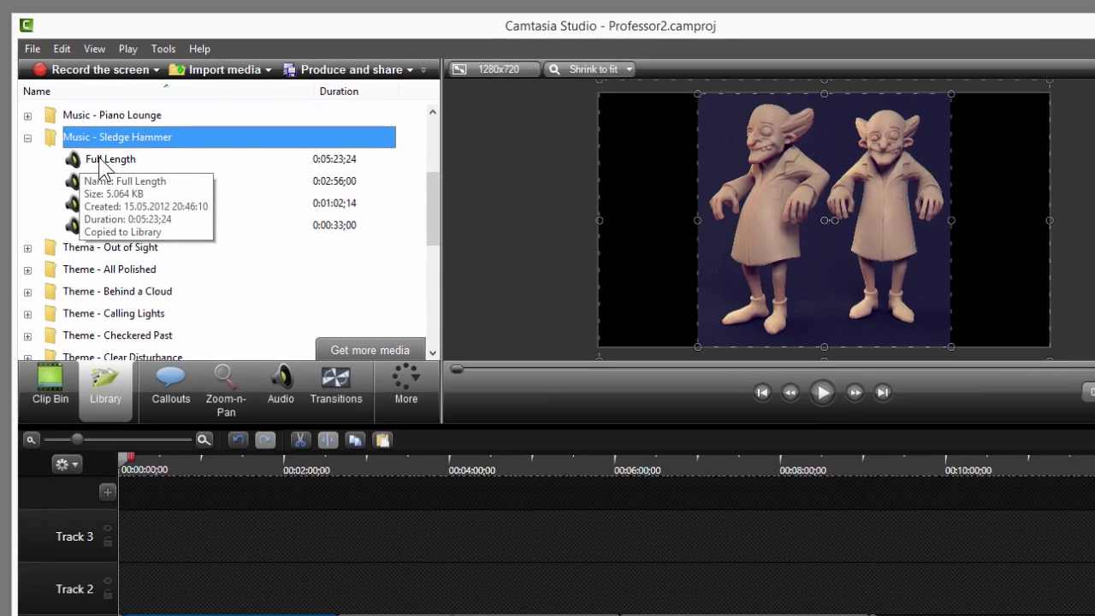
drag(100, 165, 192, 473)
drag(109, 535, 108, 525)
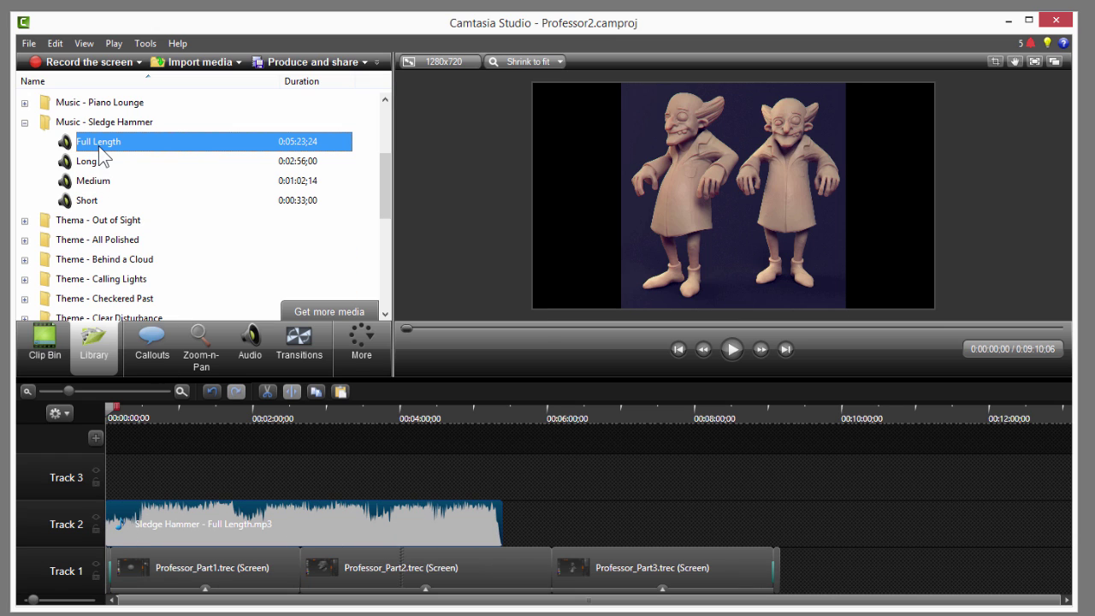
drag(389, 487, 474, 477)
drag(501, 523, 460, 524)
drag(480, 484, 447, 486)
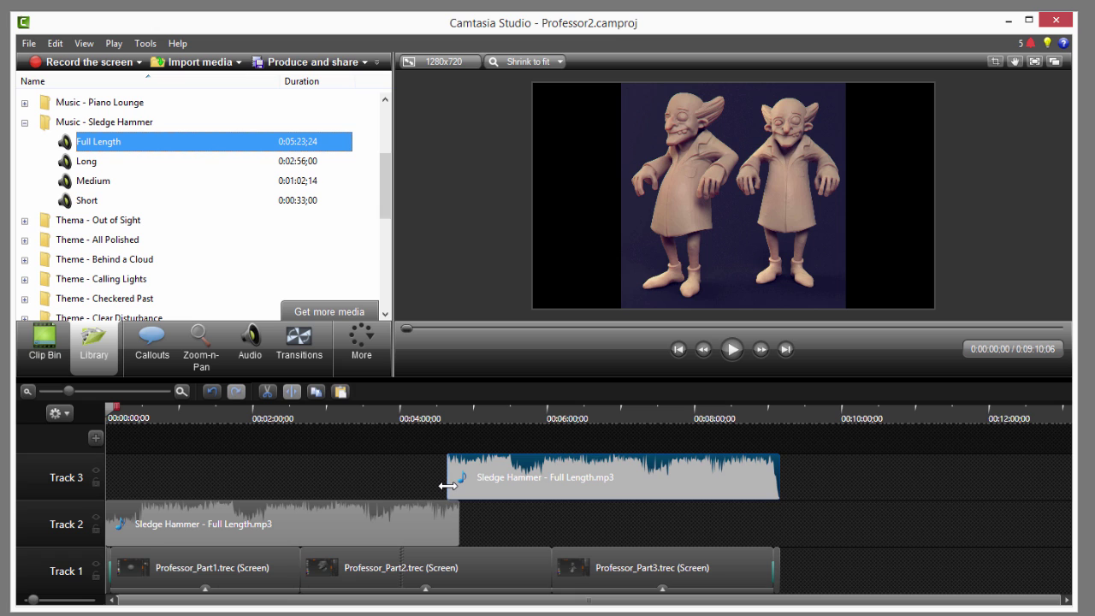
Crossfade the music: fade out the Track 2 copy and fade in the Track 3 copy.
click(449, 406)
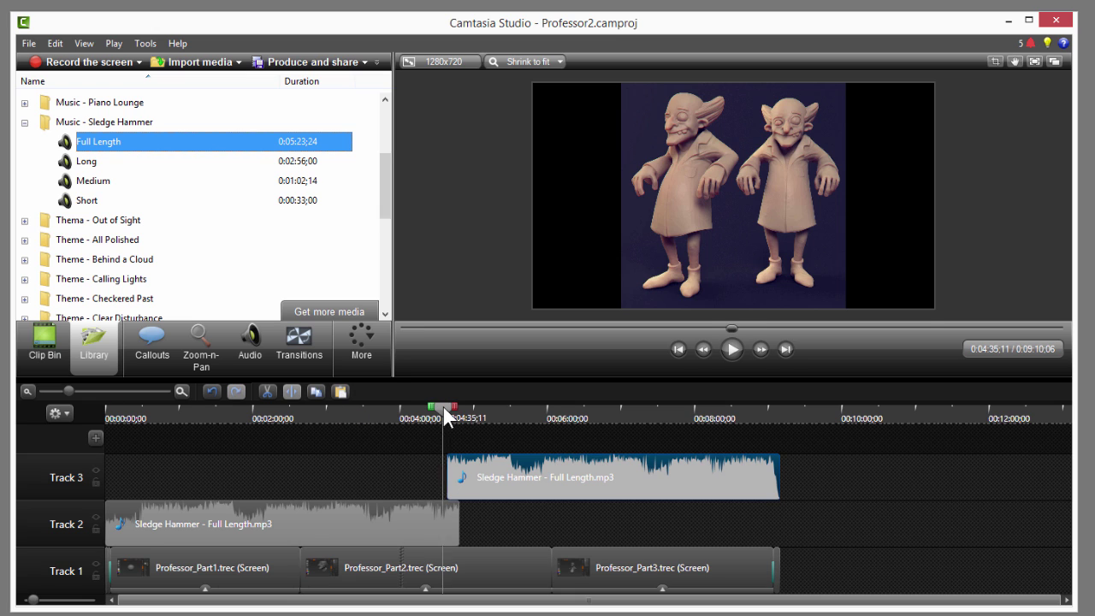
drag(448, 406, 474, 406)
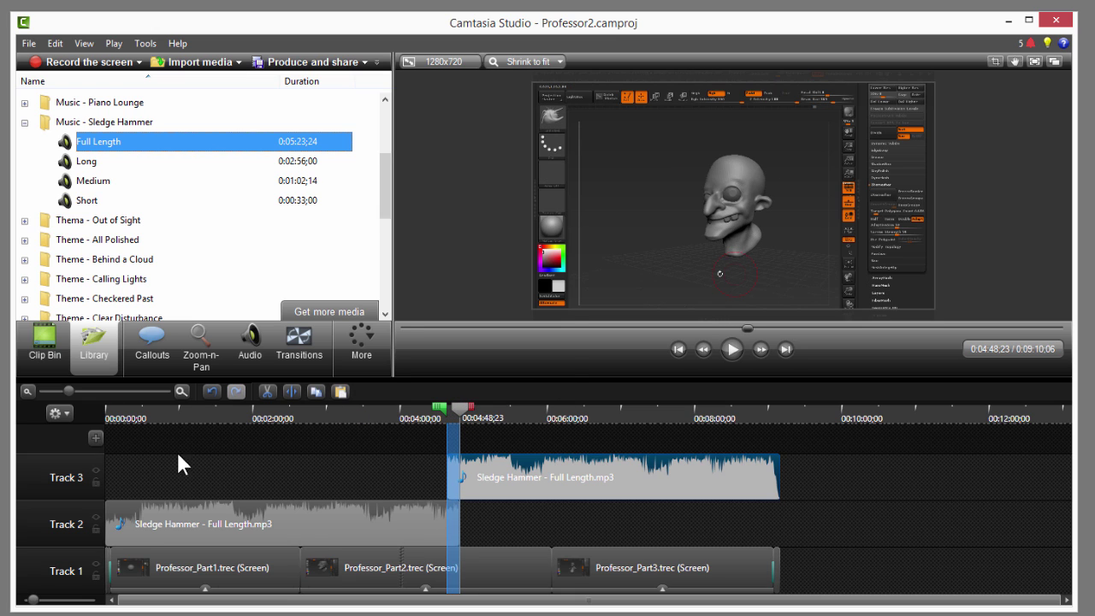
click(95, 481)
click(244, 347)
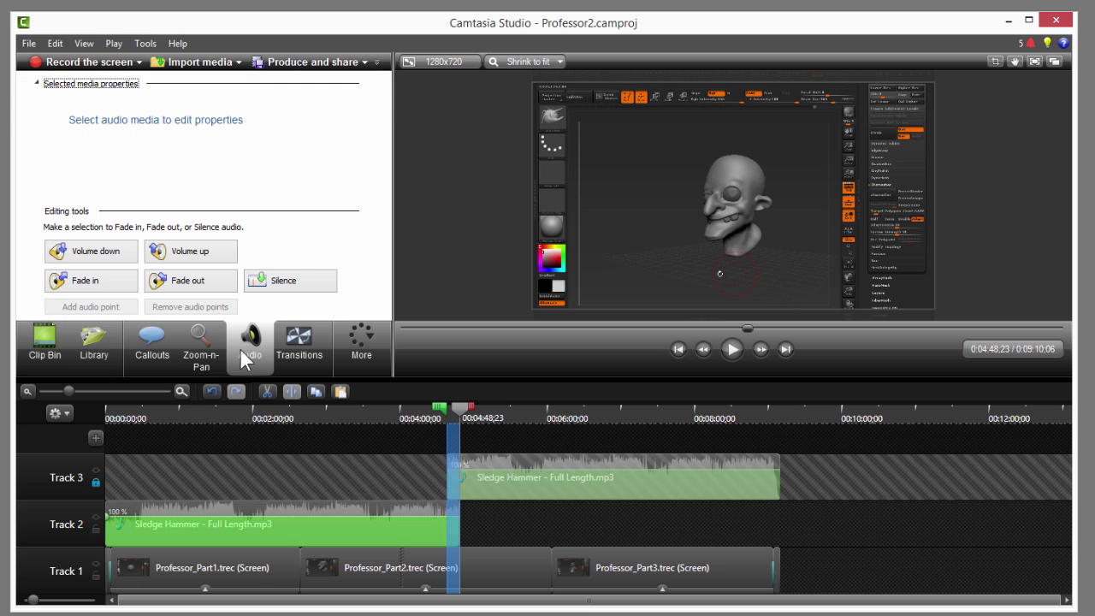
click(186, 289)
click(96, 527)
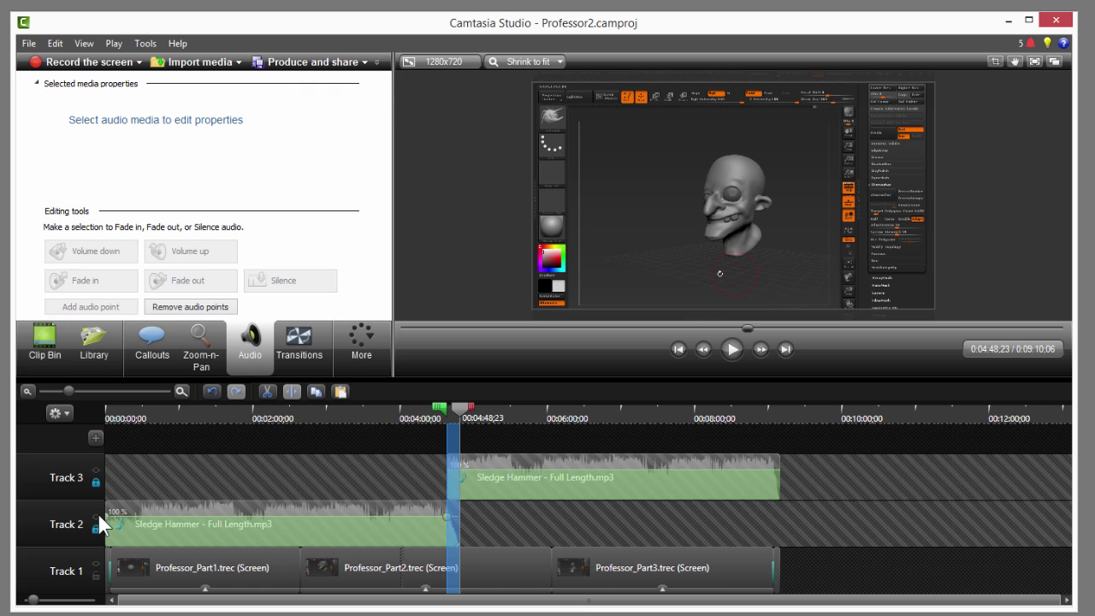
click(96, 481)
click(120, 283)
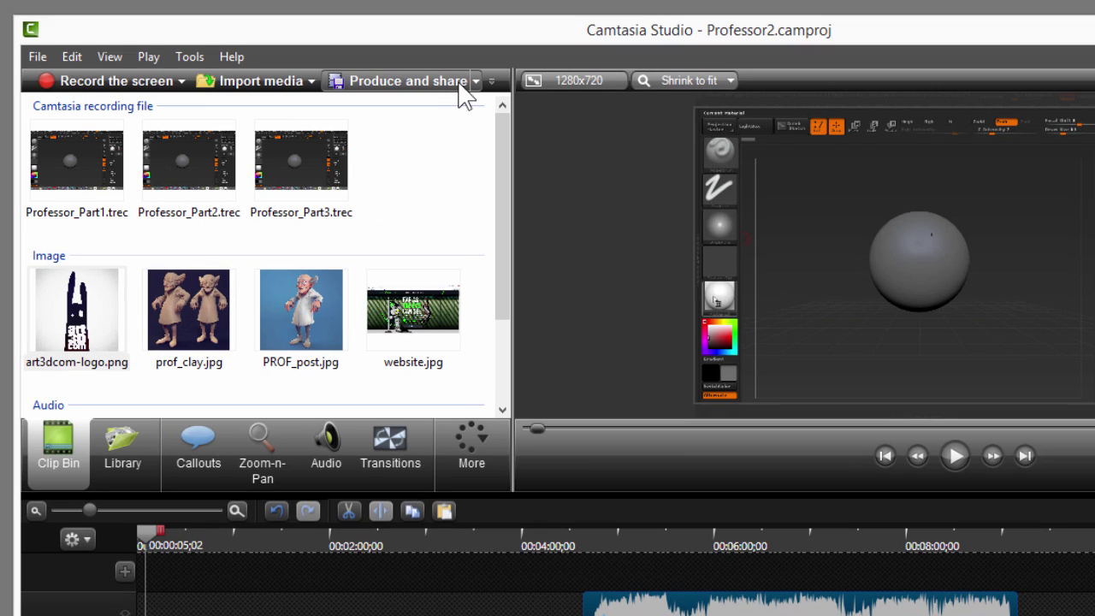
Open the Production Wizard and view its preset list, currently MP4 with Smart Player (up to 480p).
click(459, 86)
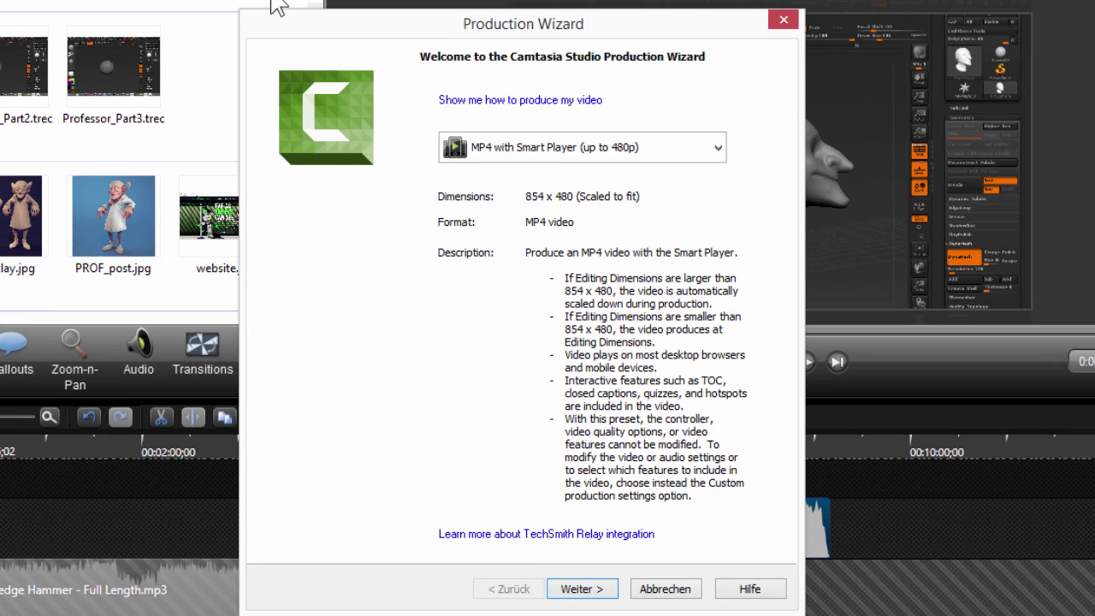
click(718, 148)
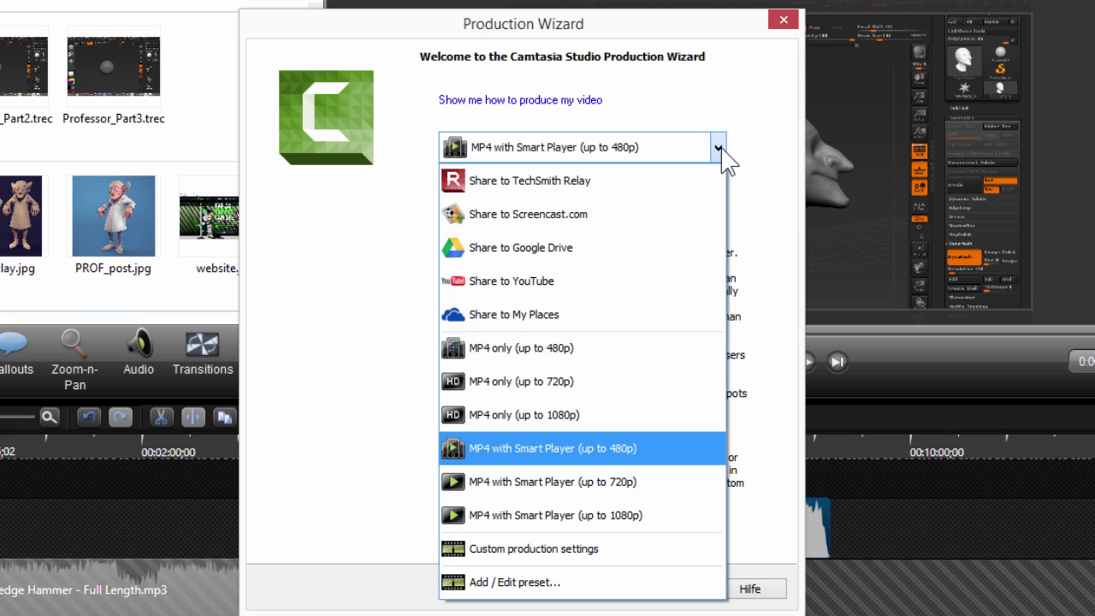